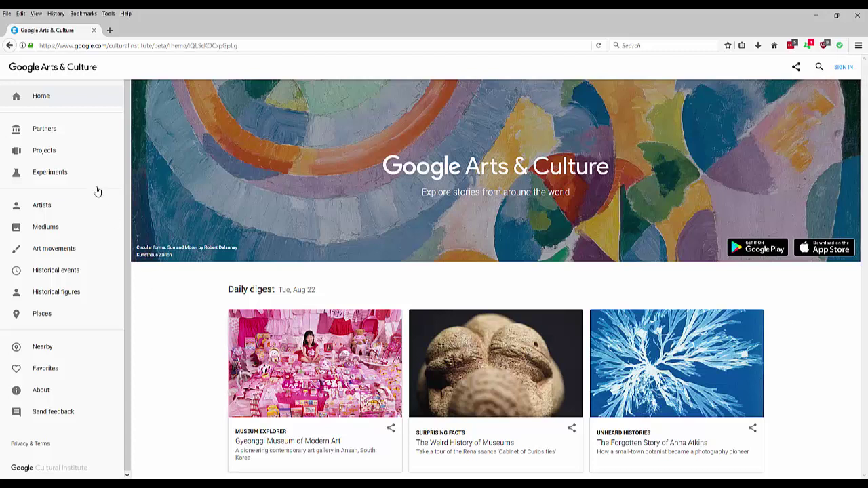
List the artists alphabetically and open the photograph Chanon Building, New York from Berenice Abbott's page.
click(42, 210)
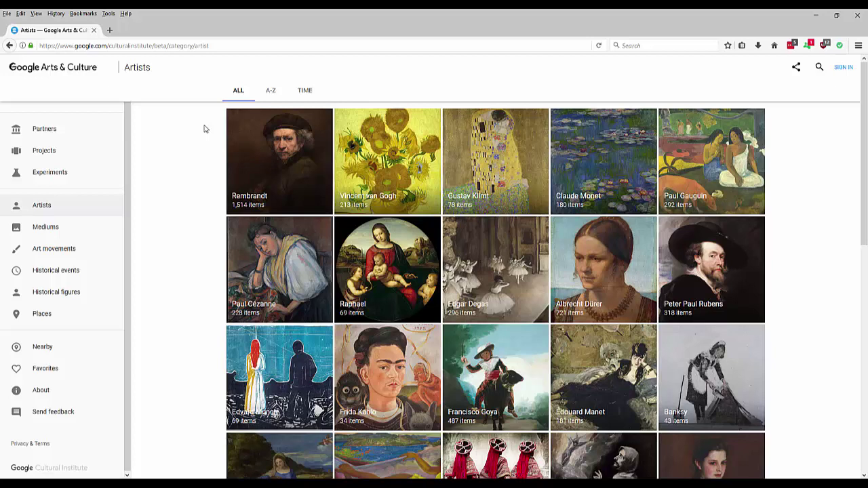
click(272, 97)
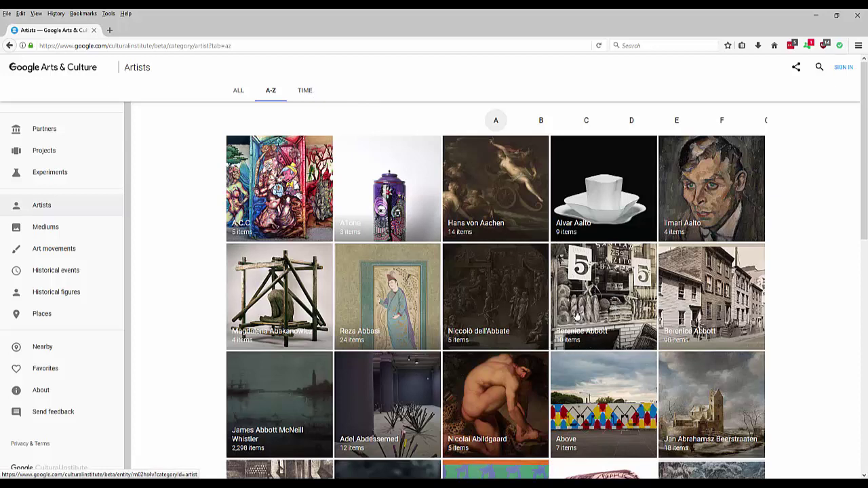
click(622, 309)
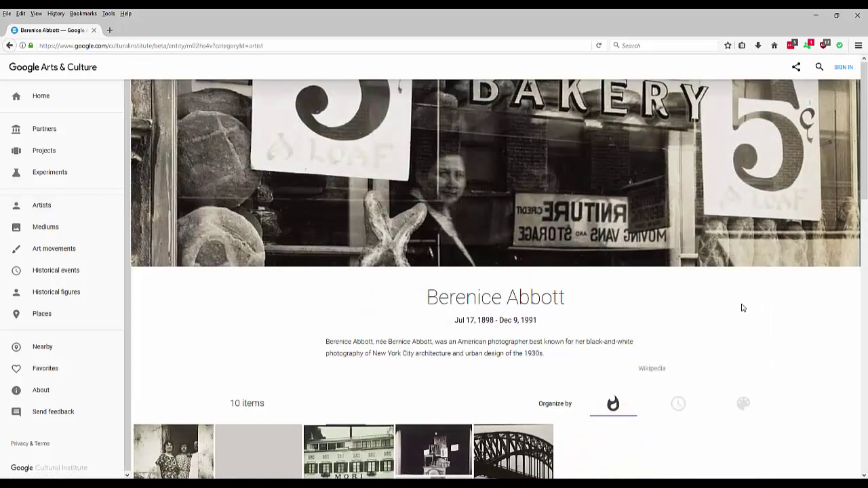
scroll(747, 306, down, 3)
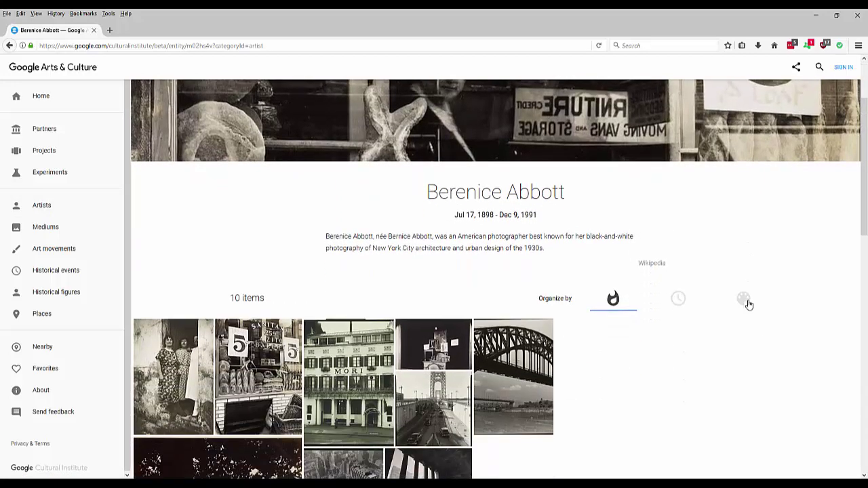
scroll(749, 305, down, 1)
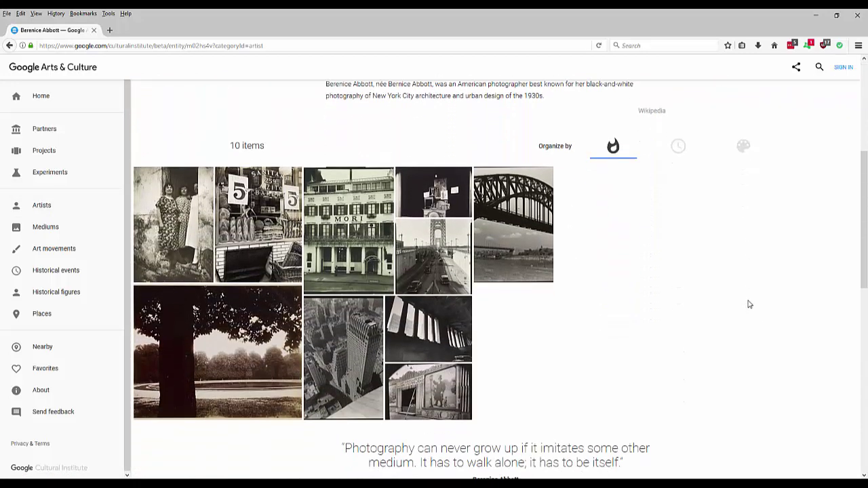
click(341, 361)
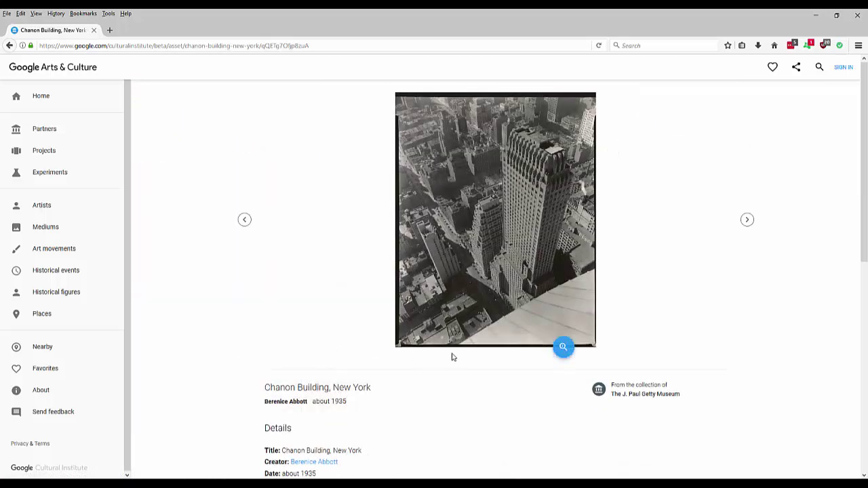
Examine the streets and rooftops of the Chanon Building photograph at high magnification, leave the zoomed view and look over its details.
click(563, 350)
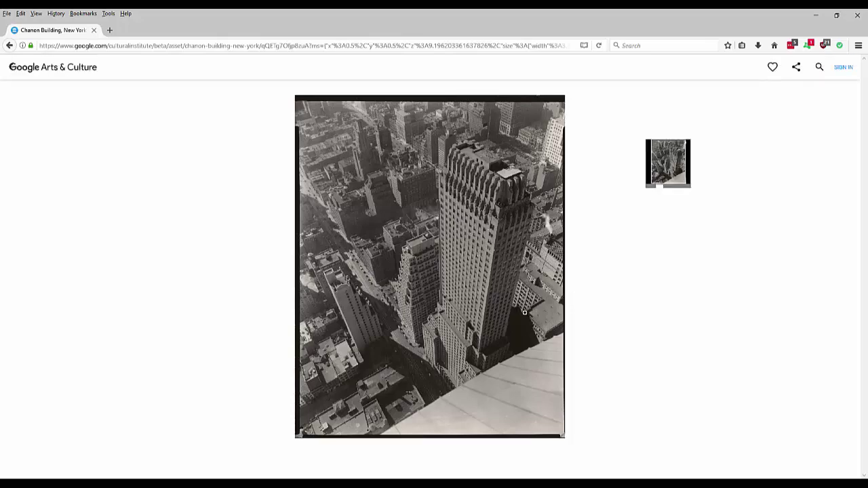
scroll(520, 316, up, 5)
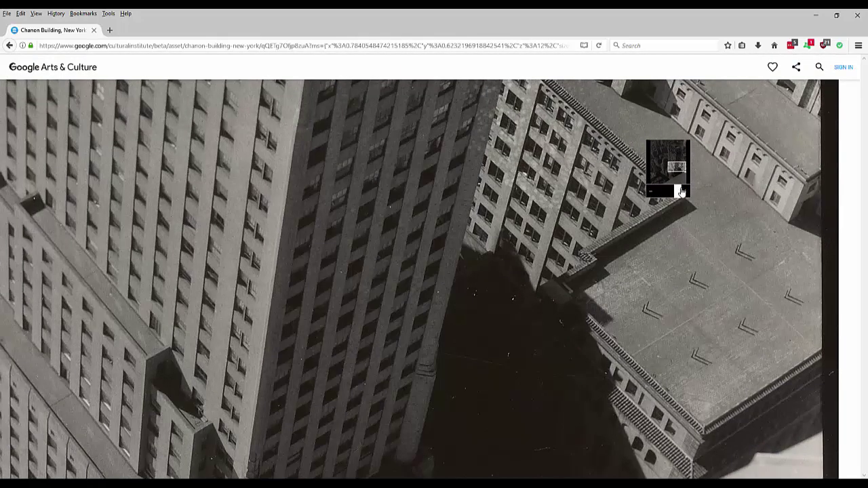
drag(442, 207, 587, 340)
drag(391, 333, 587, 223)
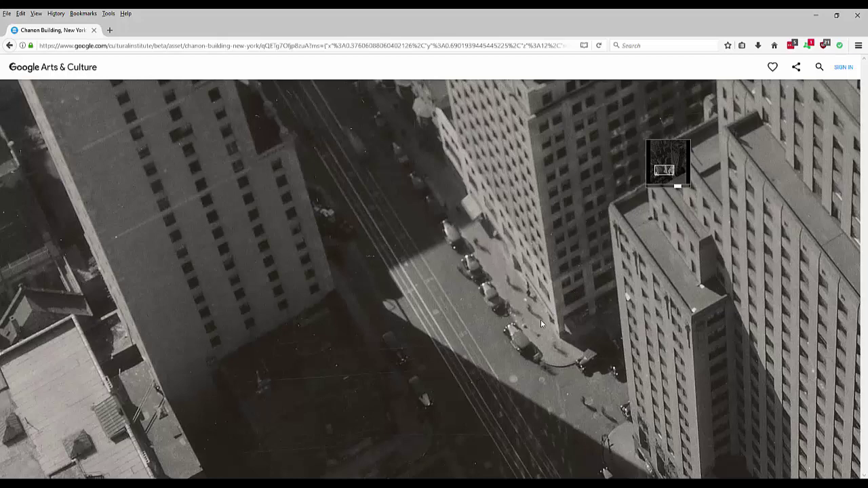
drag(542, 326, 449, 168)
drag(259, 311, 469, 245)
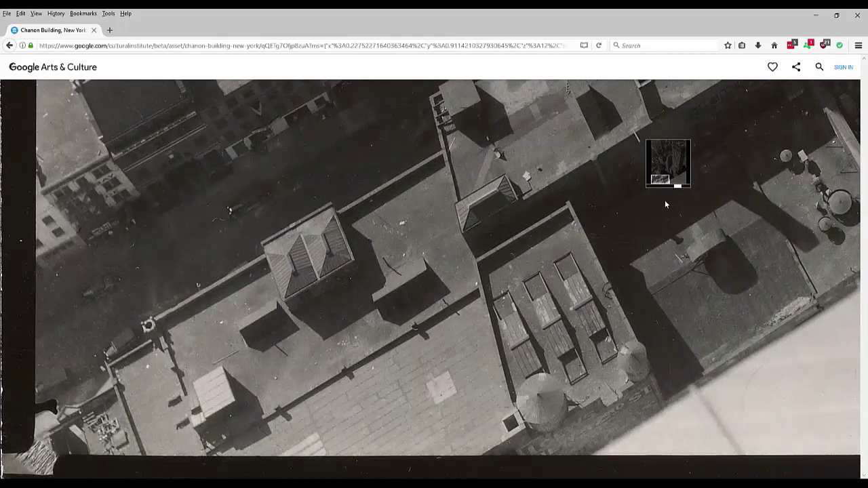
mouse_move(651, 193)
scroll(650, 194, down, 5)
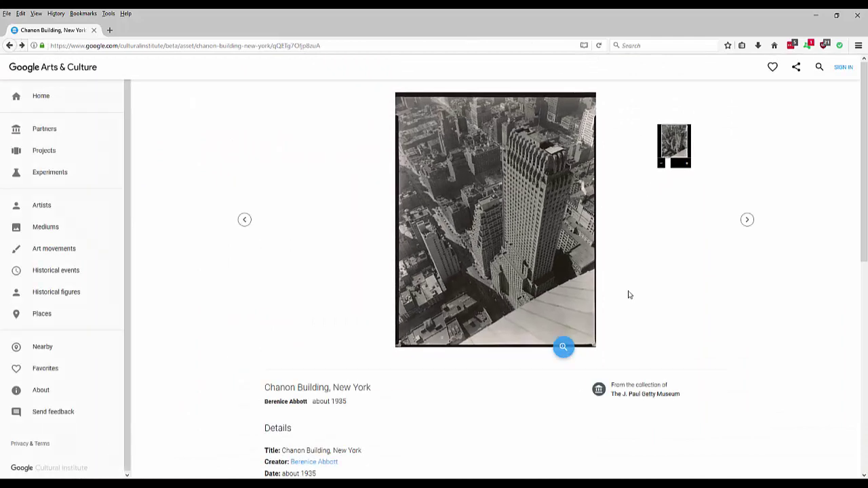
scroll(742, 349, down, 1)
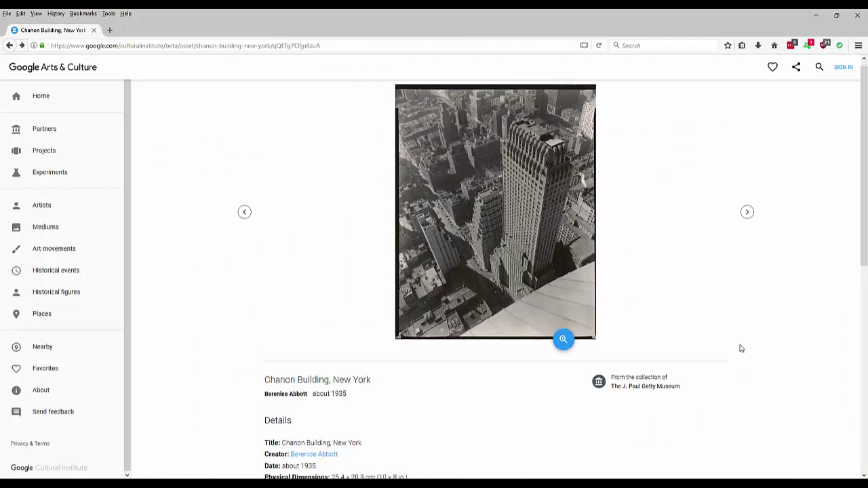
scroll(741, 349, down, 1)
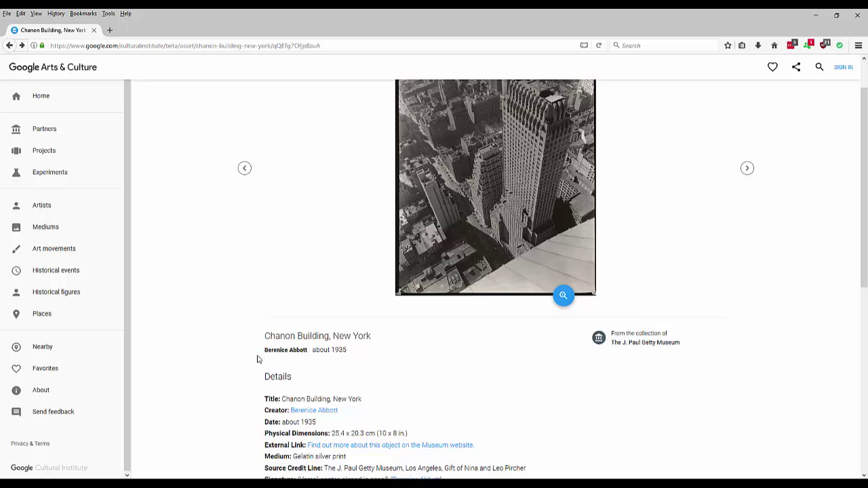
Sign in to the Google account using the saved account password and add the Chanon Building photograph to the favorites.
click(772, 68)
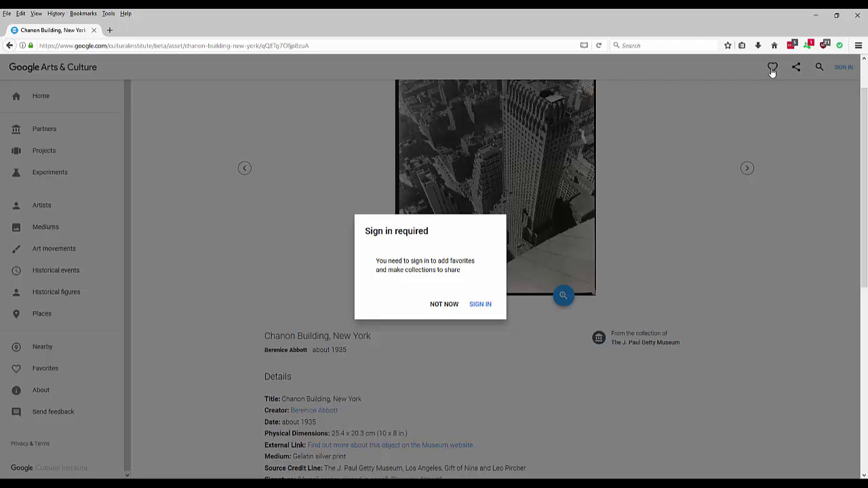
click(481, 305)
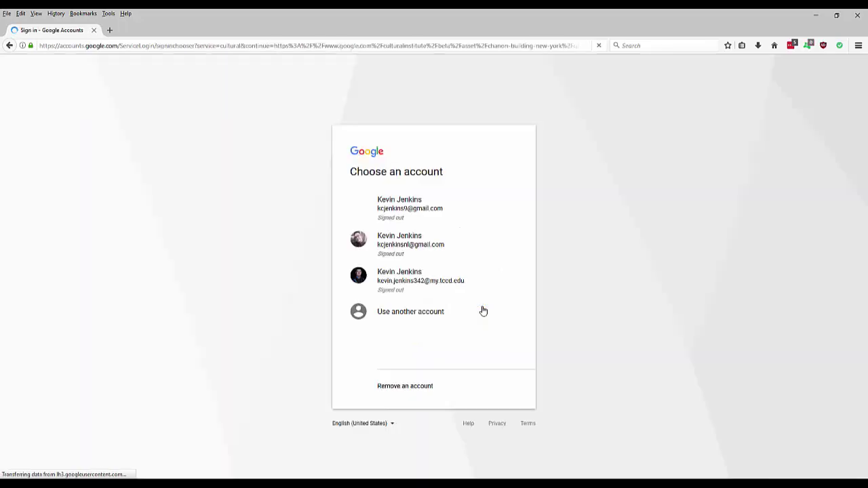
click(418, 241)
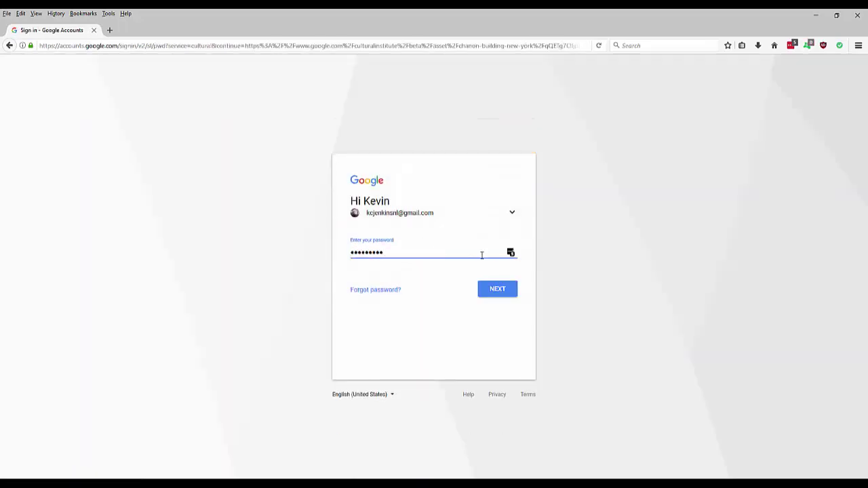
click(509, 253)
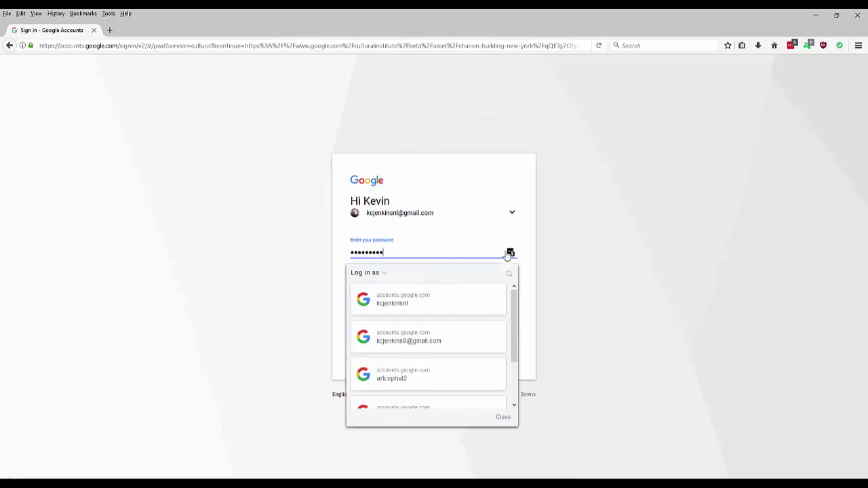
click(424, 294)
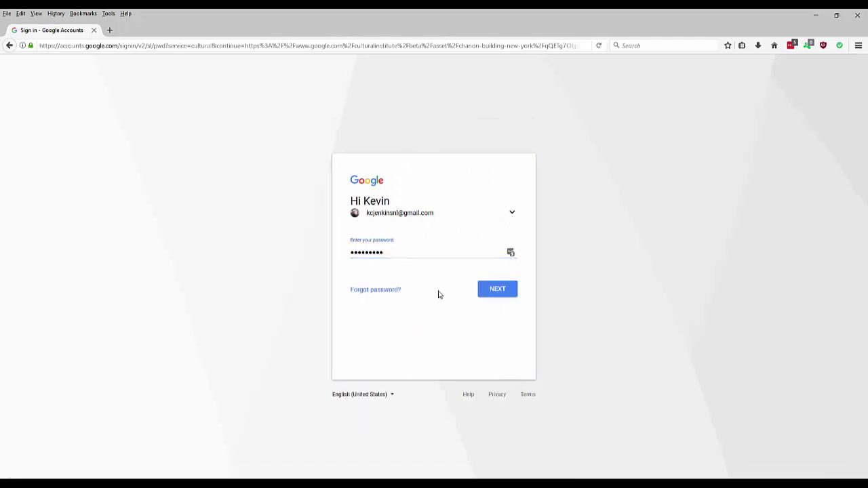
click(490, 291)
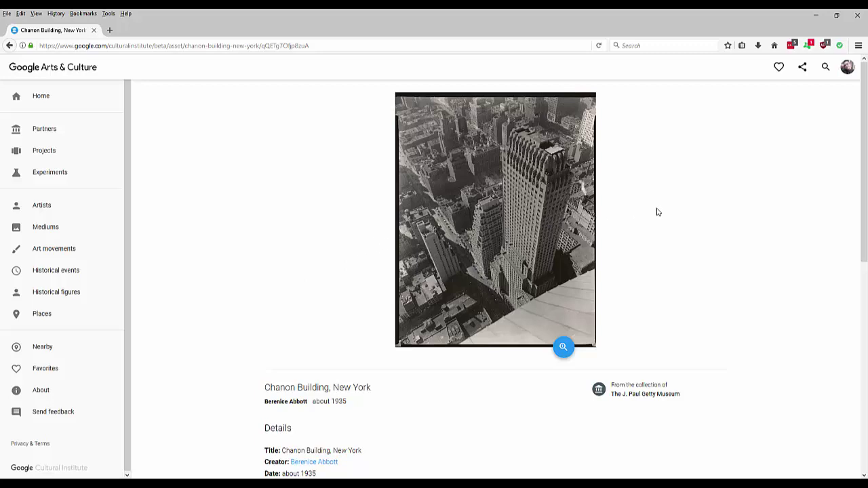
click(780, 70)
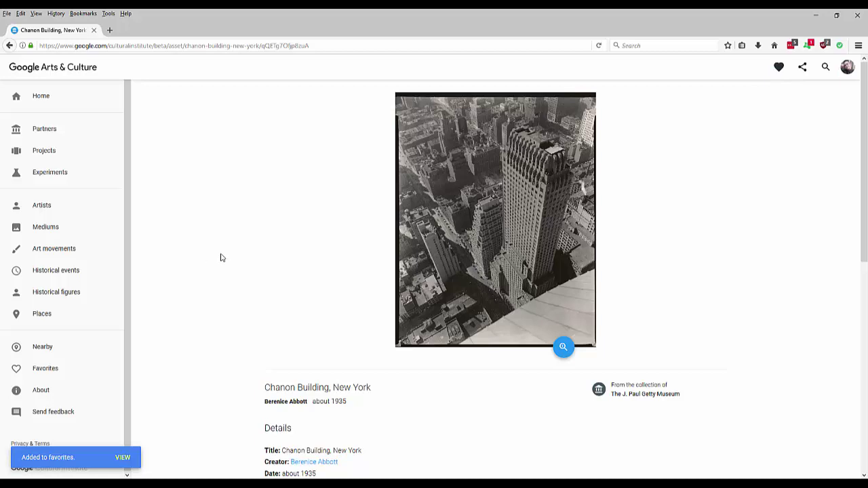
Browse the artists by time for the period 1940 to 1960 and open Gordon Parks's page.
click(41, 207)
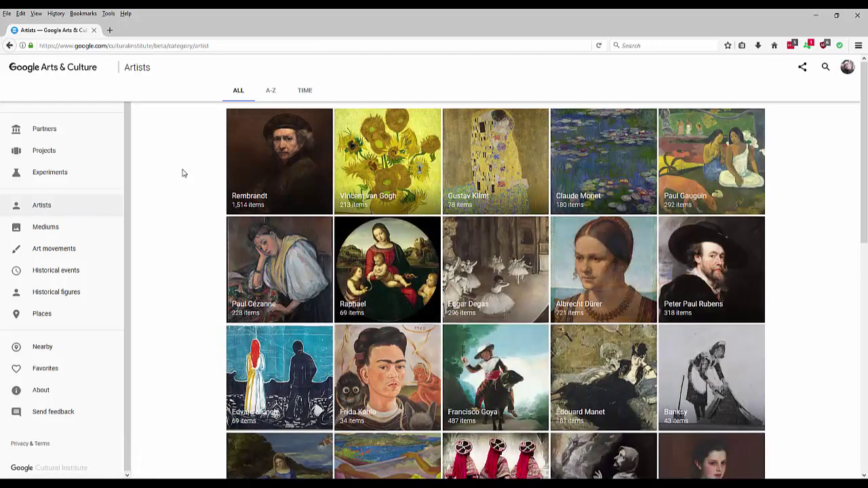
click(305, 93)
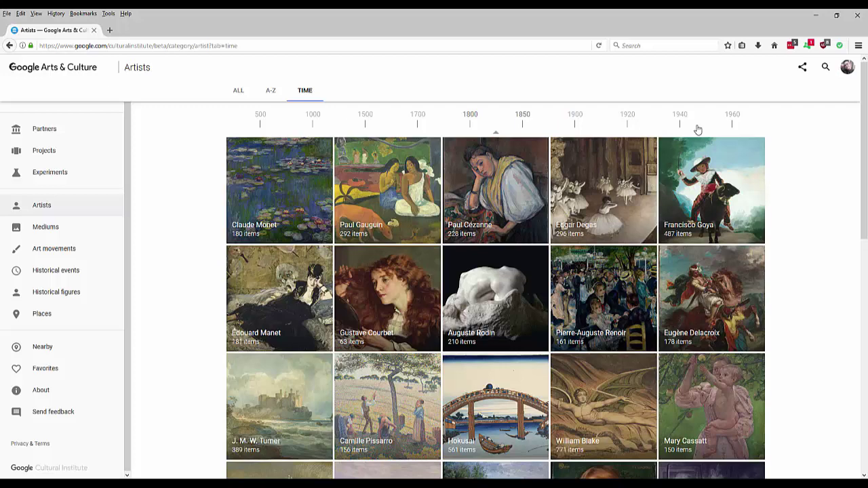
drag(698, 129, 491, 121)
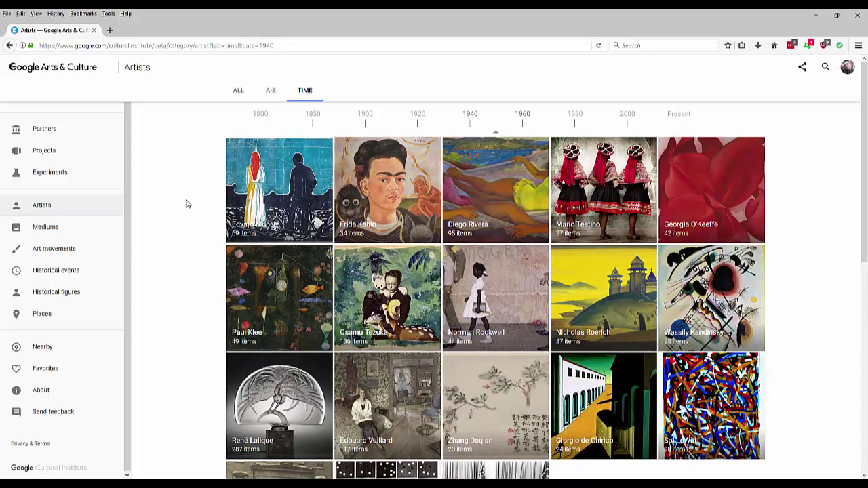
scroll(187, 203, down, 3)
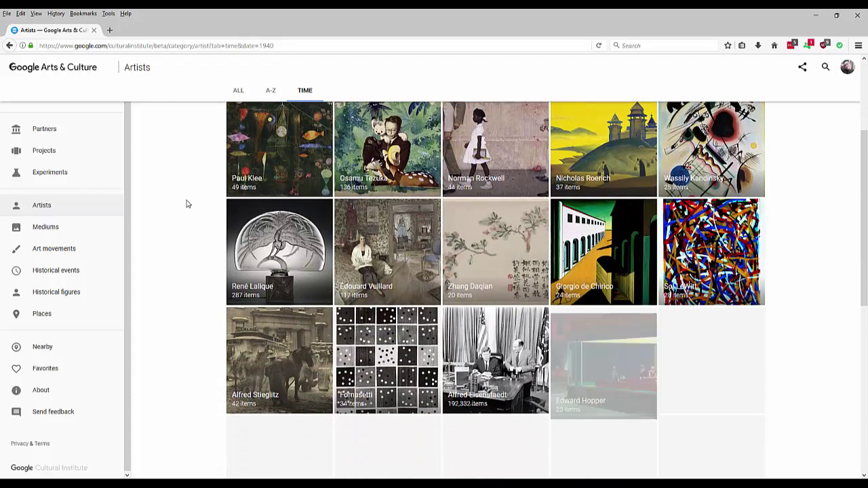
scroll(188, 204, down, 3)
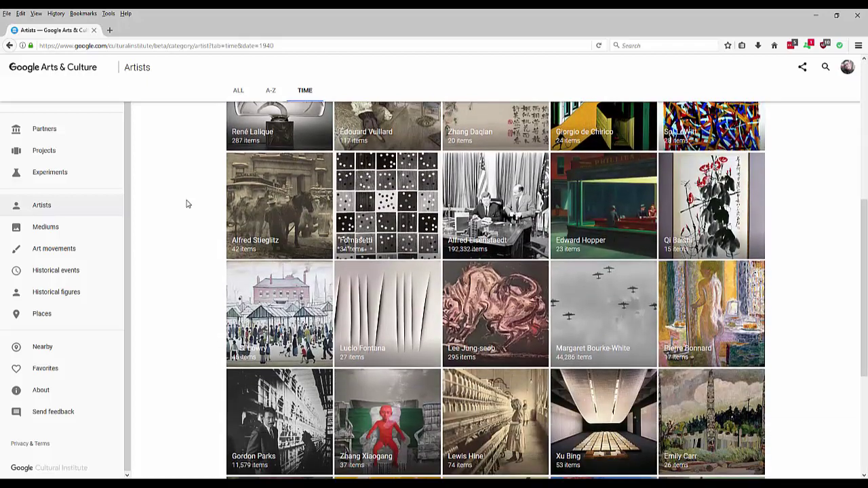
scroll(188, 203, down, 1)
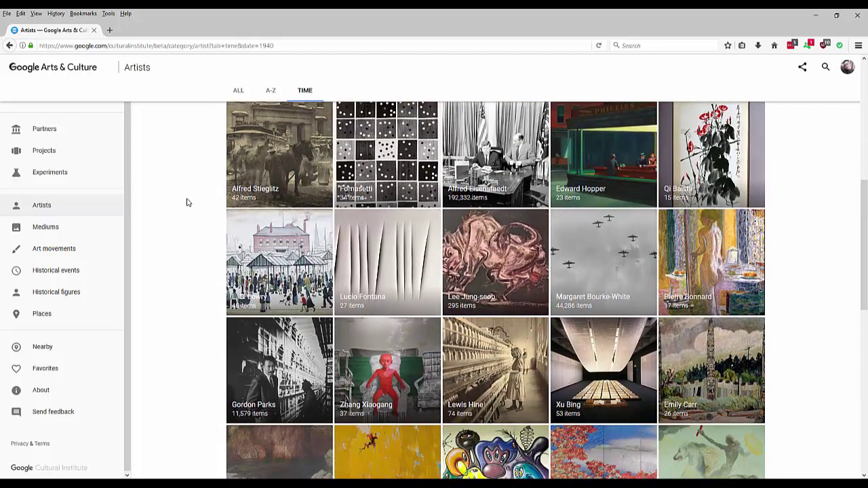
scroll(188, 202, down, 1)
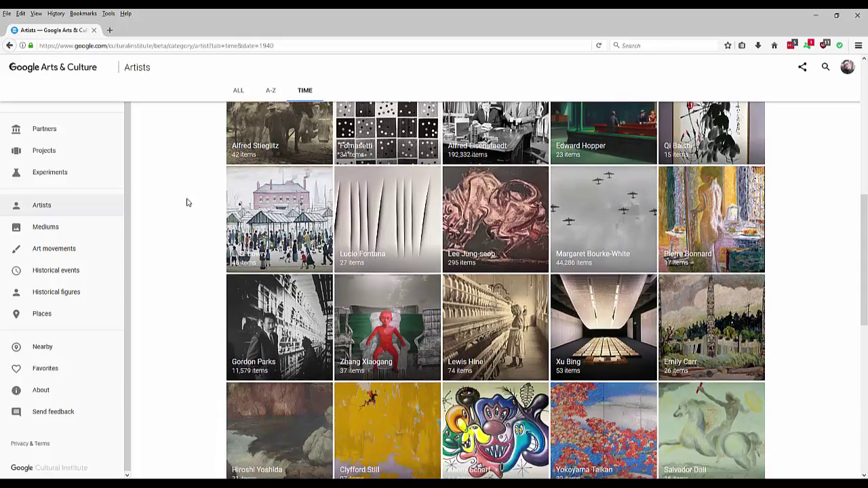
scroll(188, 202, down, 1)
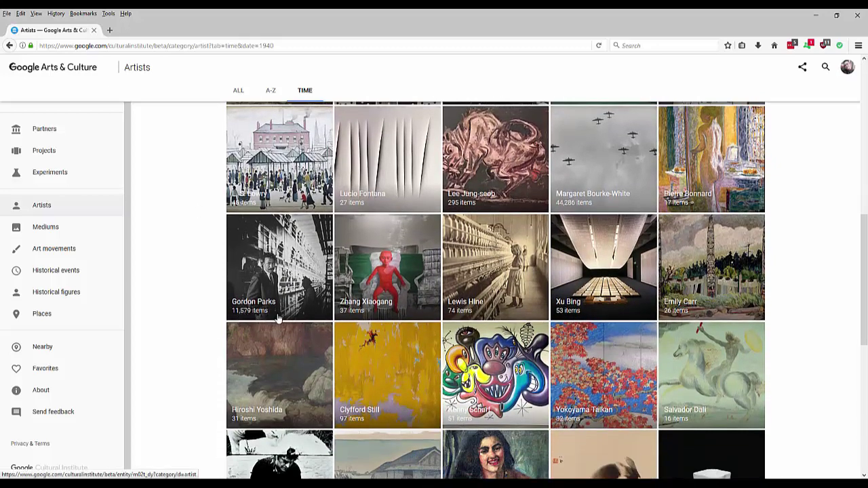
click(285, 280)
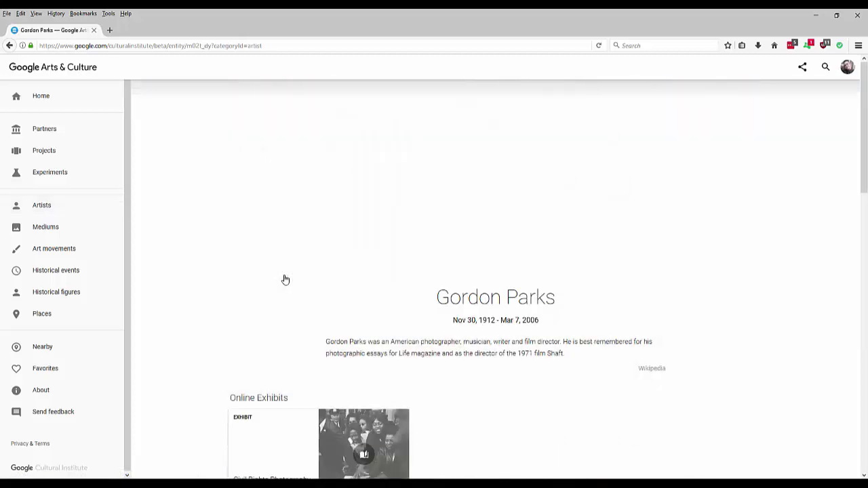
Open the photograph Untitled, Harlem, New York, 1967 from Gordon Parks's items and show it in the zoomable view.
scroll(187, 304, down, 1)
scroll(186, 304, down, 3)
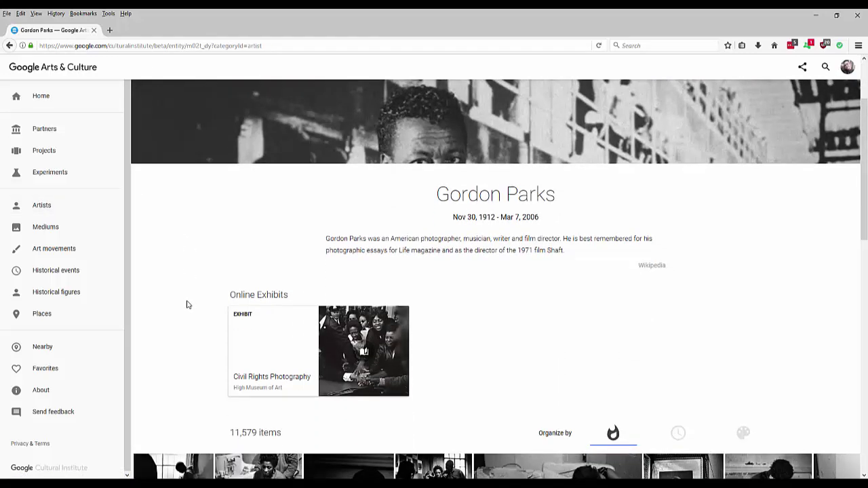
scroll(188, 302, down, 1)
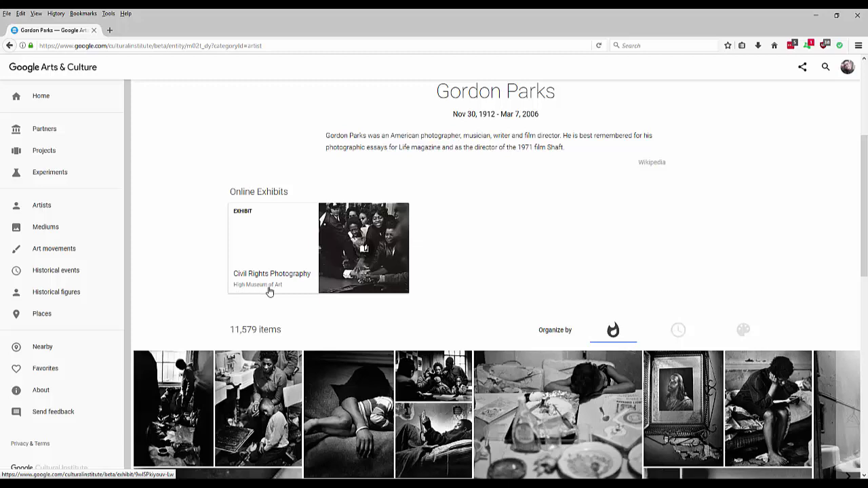
scroll(195, 282, down, 3)
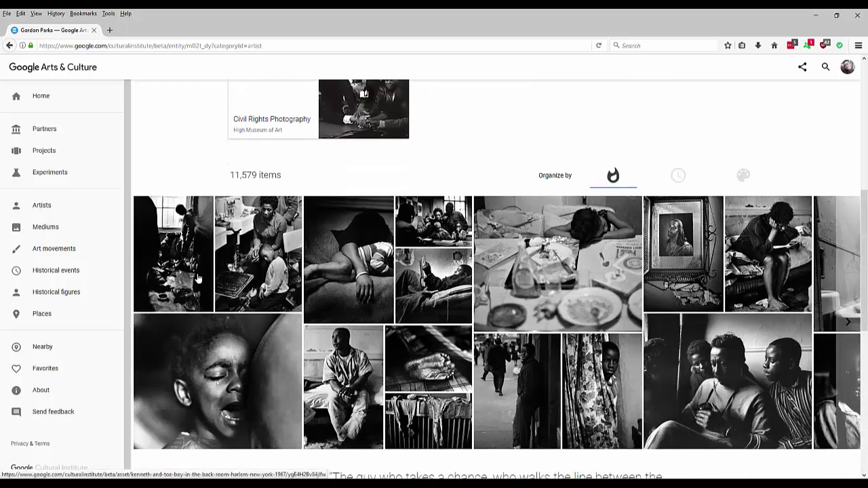
scroll(200, 278, down, 2)
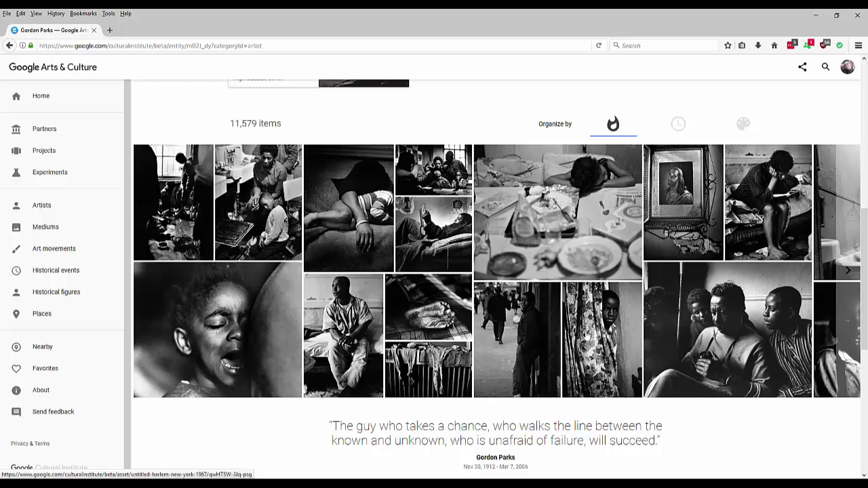
click(586, 335)
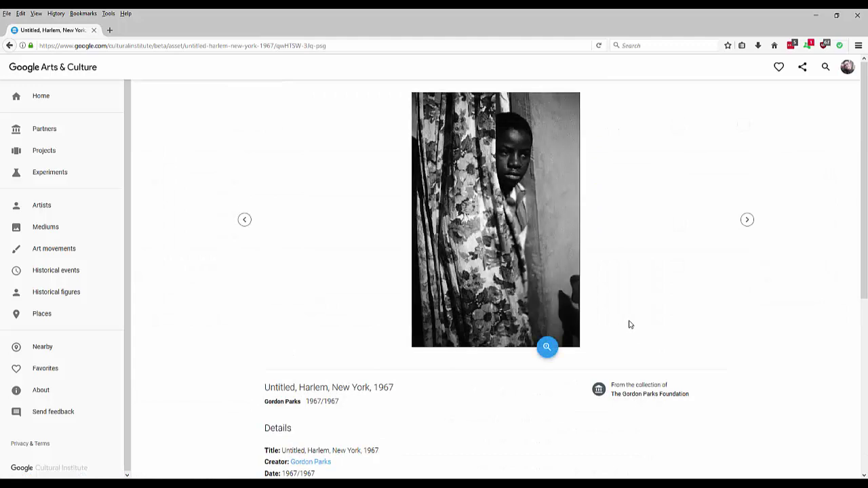
click(548, 348)
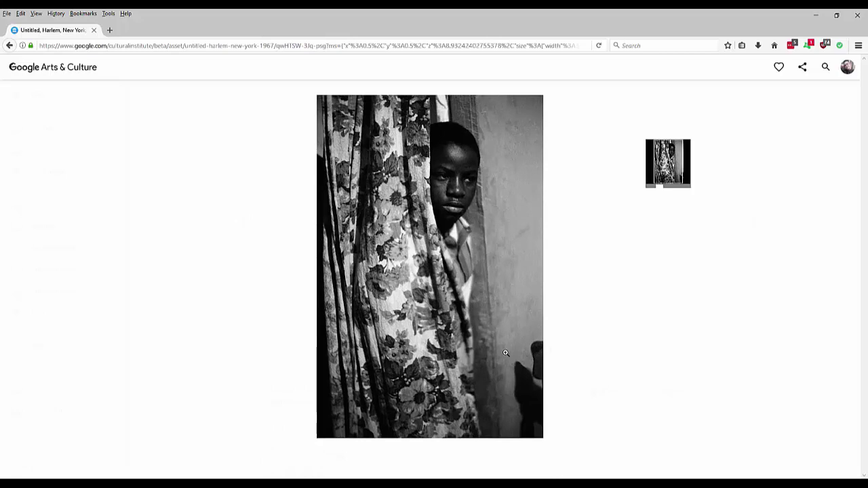
Examine the boy's face and the floral curtain in the Untitled, Harlem photograph at high magnification, then zoom back out.
click(483, 341)
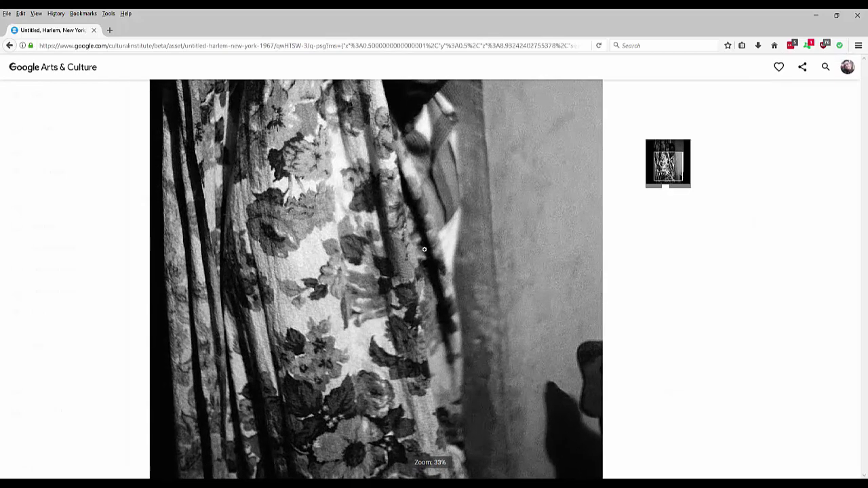
drag(424, 250, 431, 415)
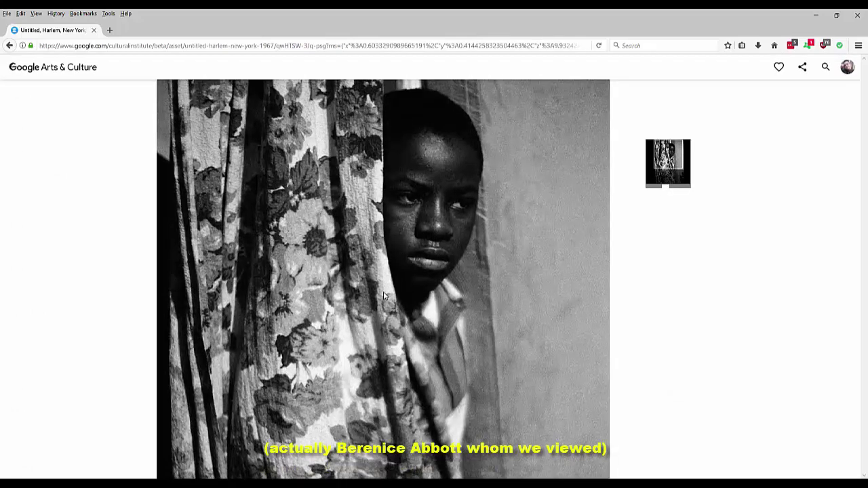
scroll(384, 296, up, 3)
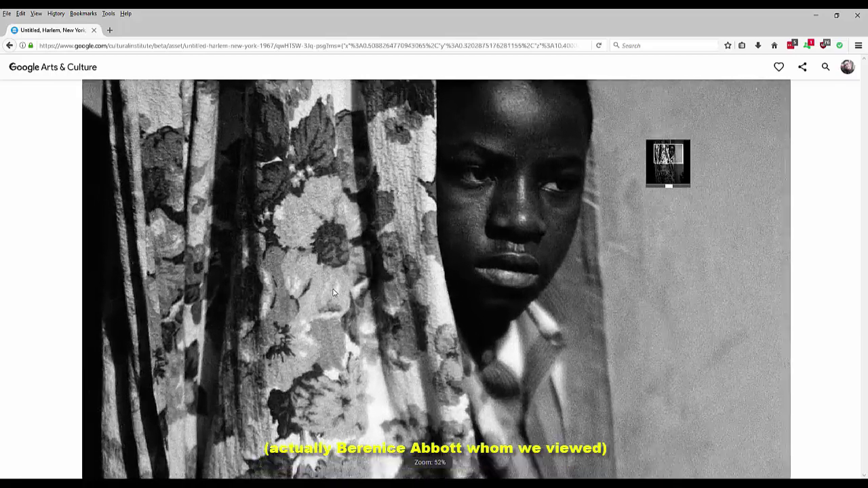
scroll(332, 293, up, 4)
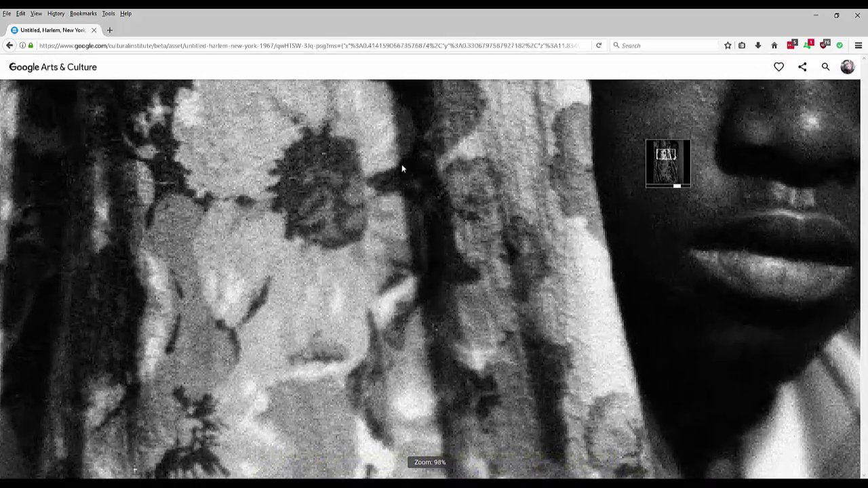
drag(374, 184, 322, 298)
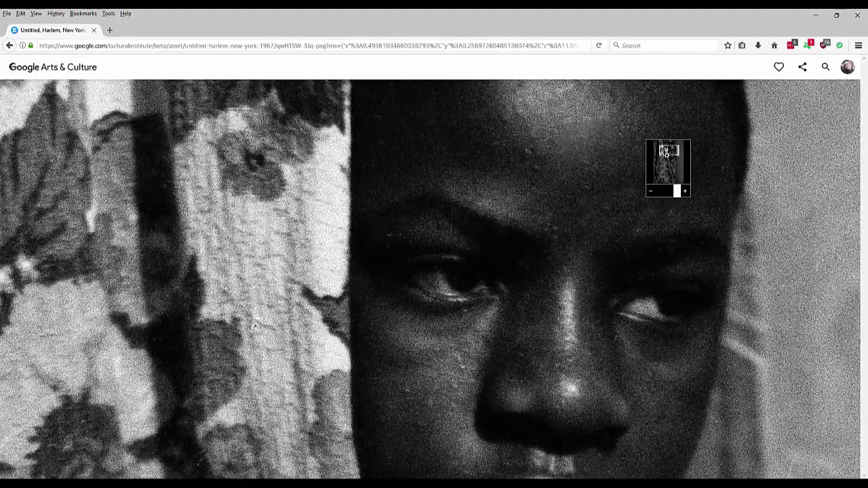
mouse_move(668, 152)
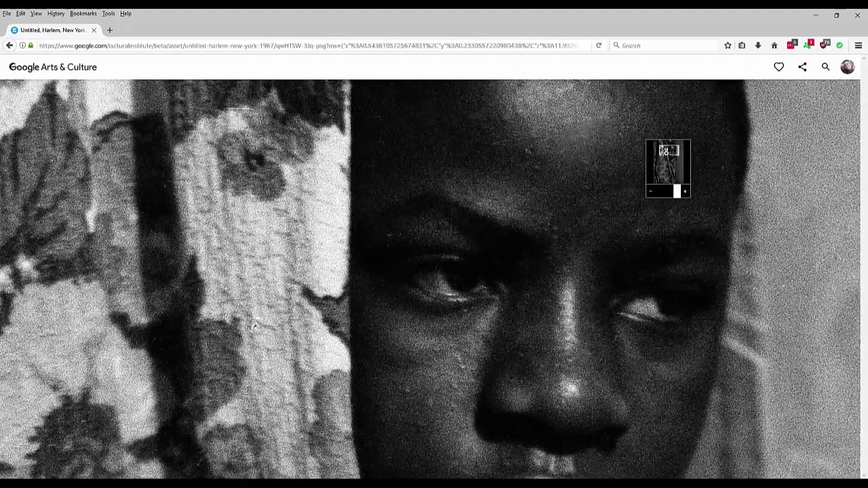
drag(618, 189, 375, 319)
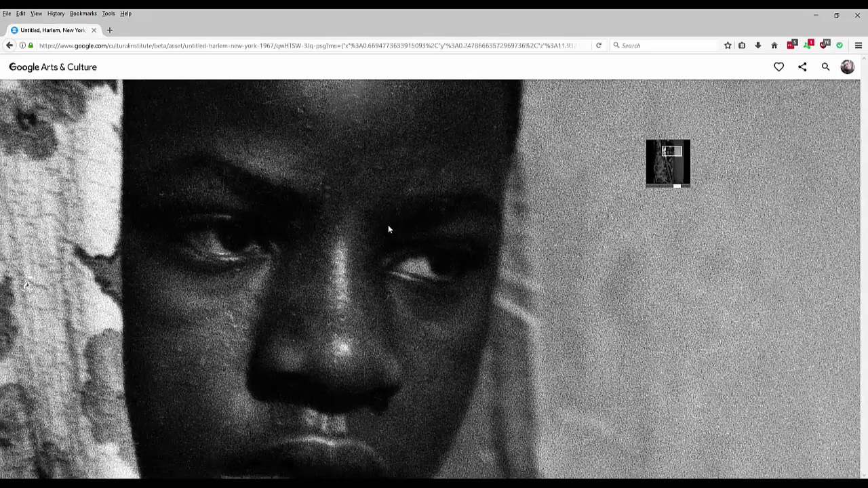
drag(389, 228, 495, 183)
drag(431, 234, 519, 222)
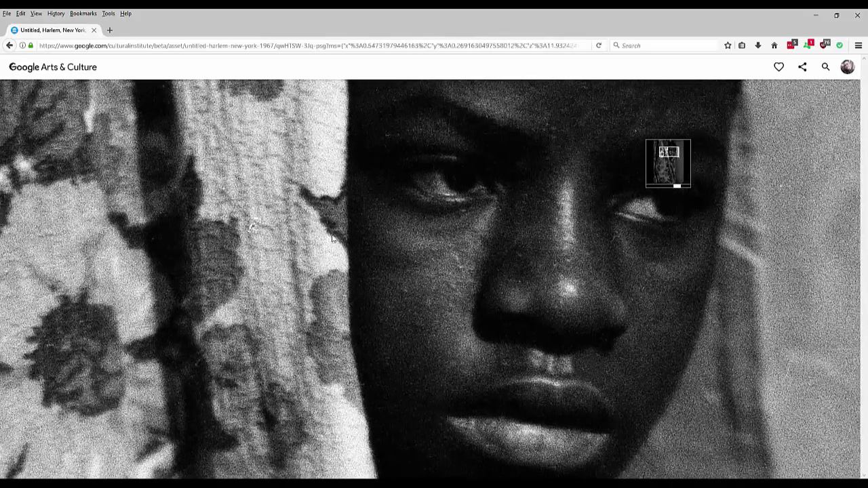
drag(333, 238, 645, 229)
drag(339, 231, 447, 229)
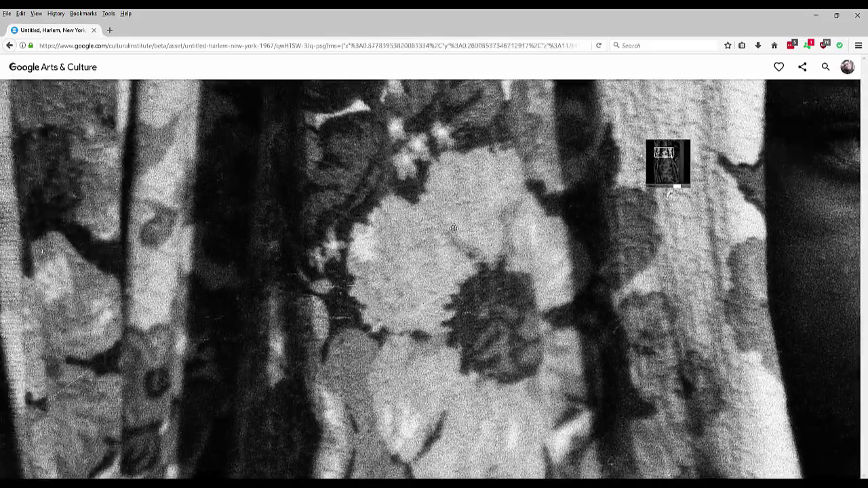
scroll(447, 228, down, 5)
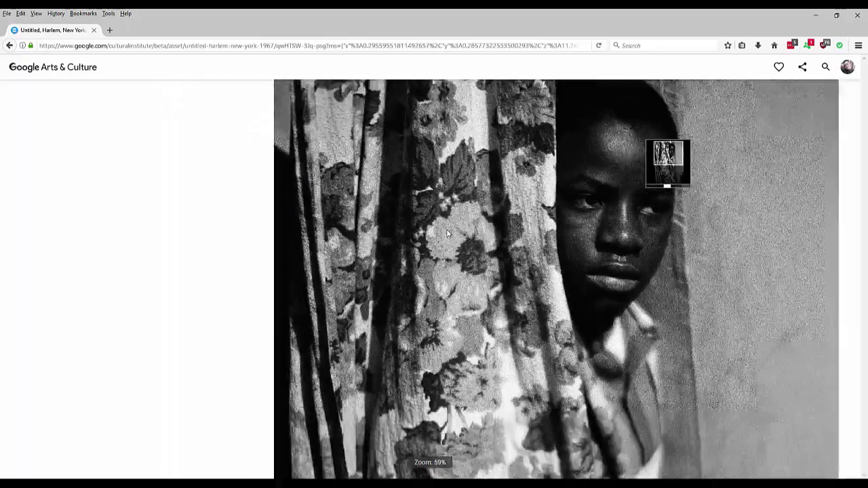
scroll(447, 234, down, 5)
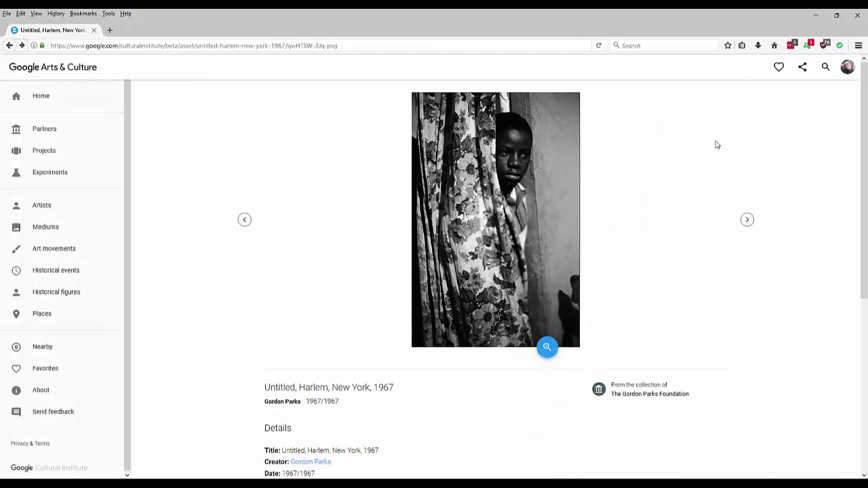
Add the Untitled, Harlem, New York, 1967 photograph to the favorites and open the Favorites page.
click(779, 70)
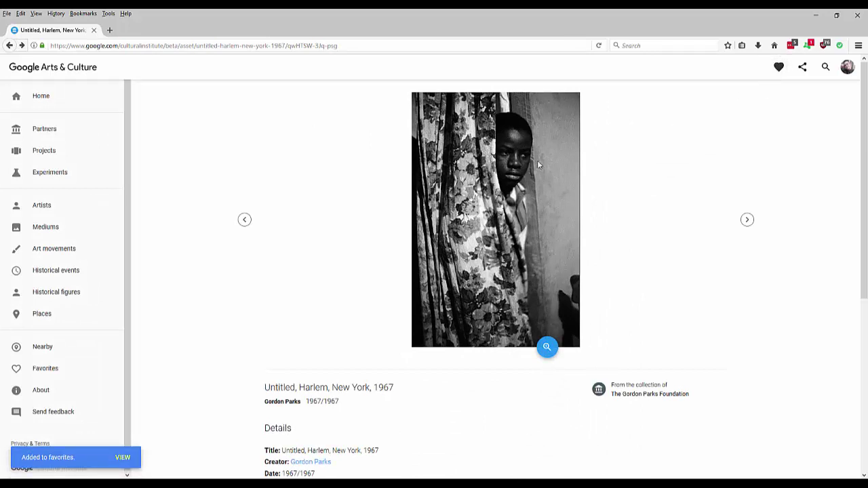
click(52, 374)
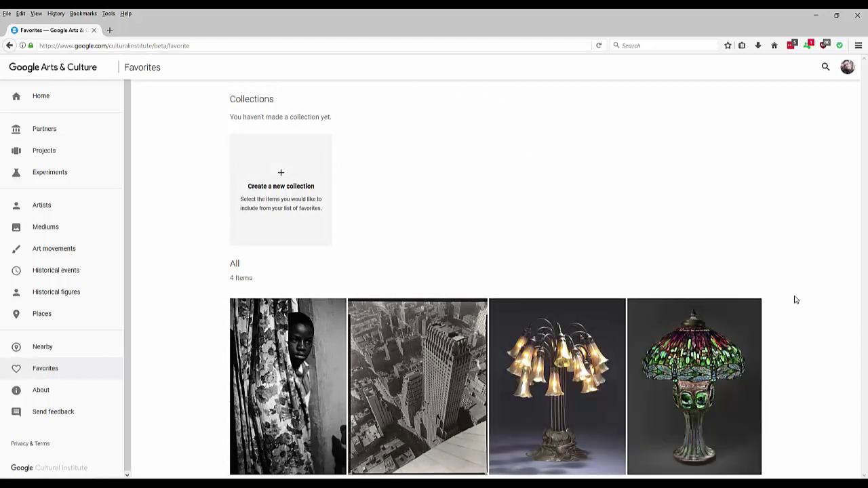
Start a new collection from the favorites containing the Untitled, Harlem and Chanon Building photographs.
click(284, 183)
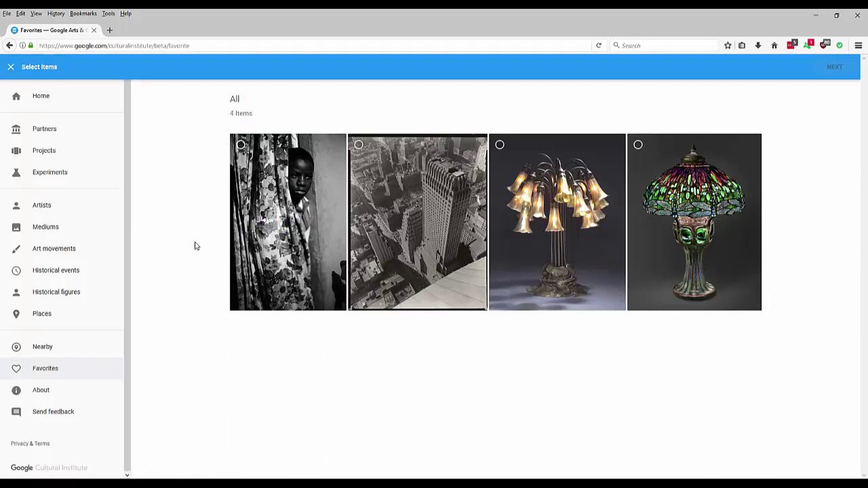
click(241, 146)
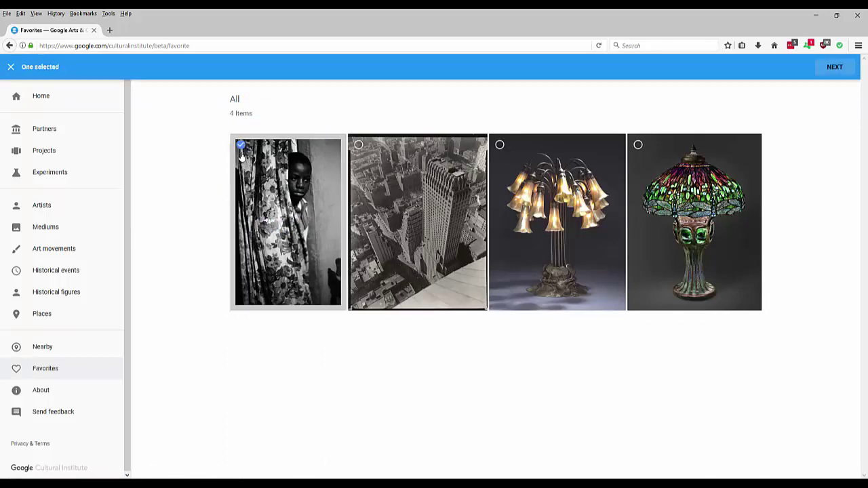
click(360, 145)
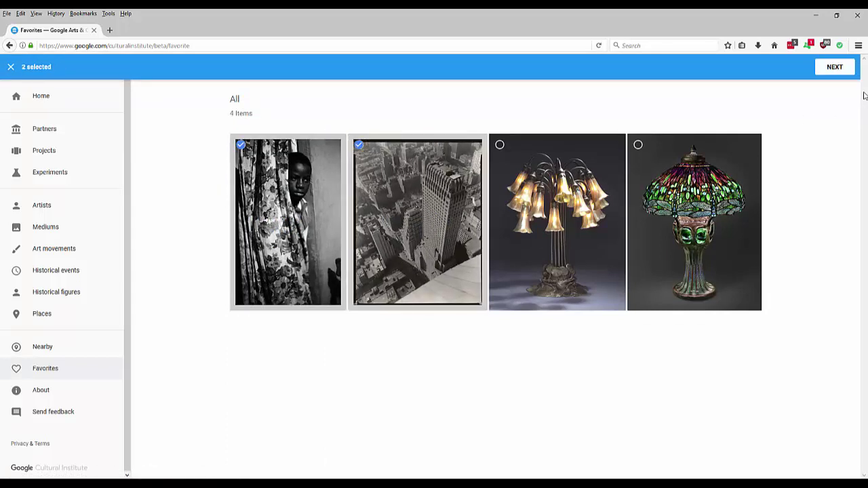
click(835, 67)
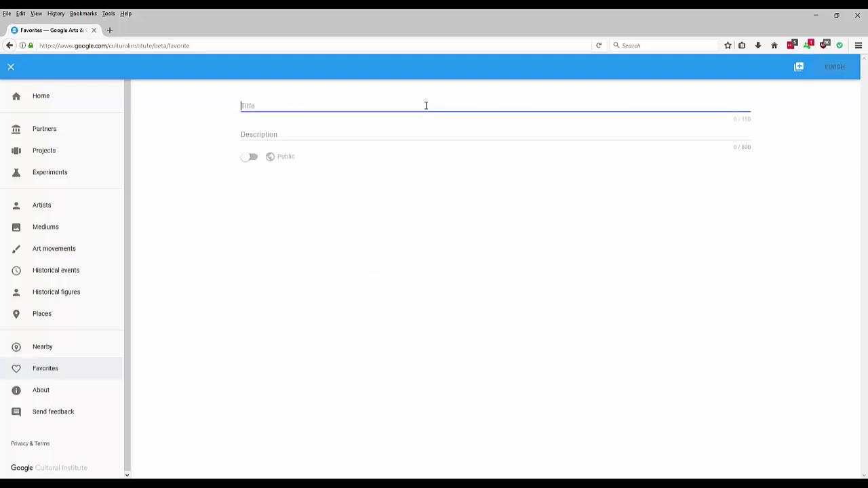
Title the new collection "Early 20th Century Photography in US" and finish creating it.
text(Early)
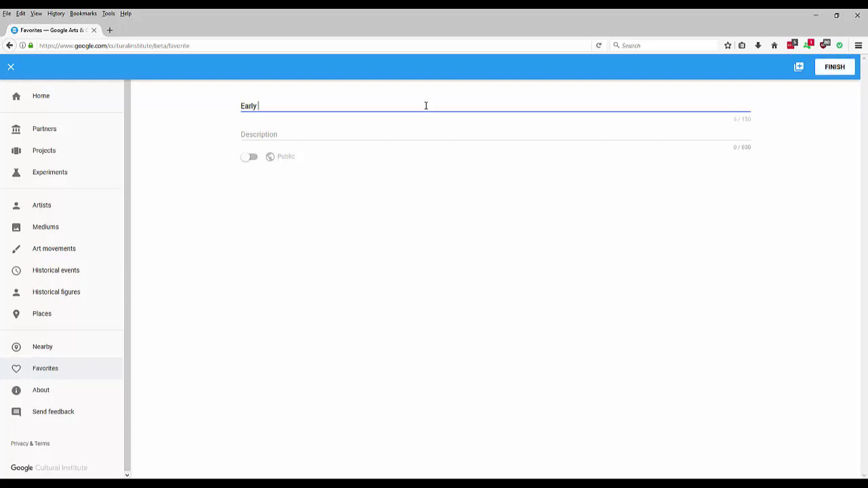
text( 20th Cdntu)
key(BackSpace)
key(BackSpace)
key(BackSpace)
text(ure)
text( Photograph)
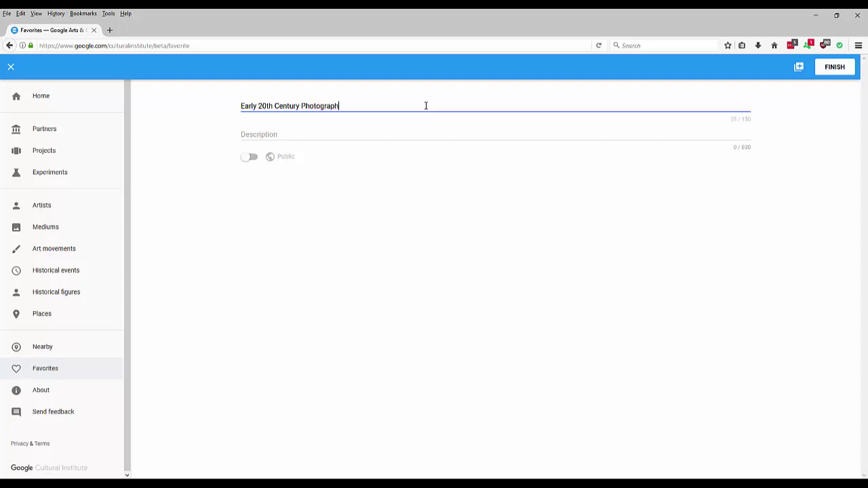
text(y in US)
click(829, 73)
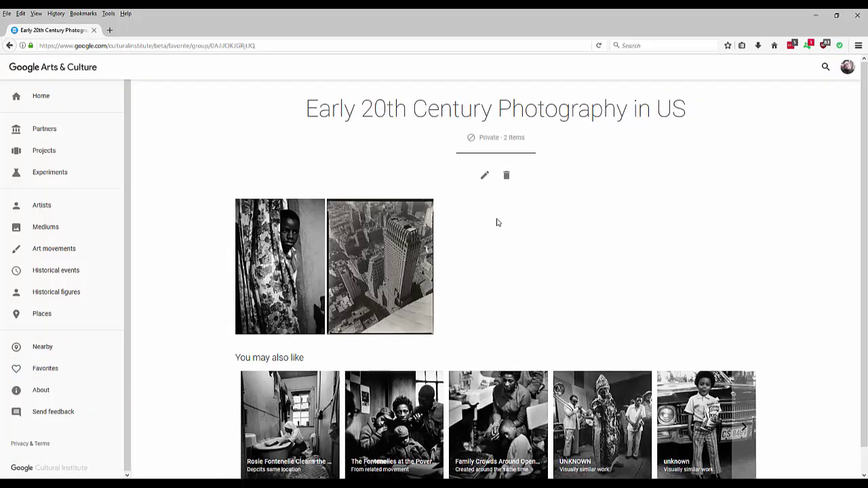
Edit the Early 20th Century Photography in US collection to make it public and save the change.
scroll(473, 228, down, 1)
scroll(689, 201, up, 1)
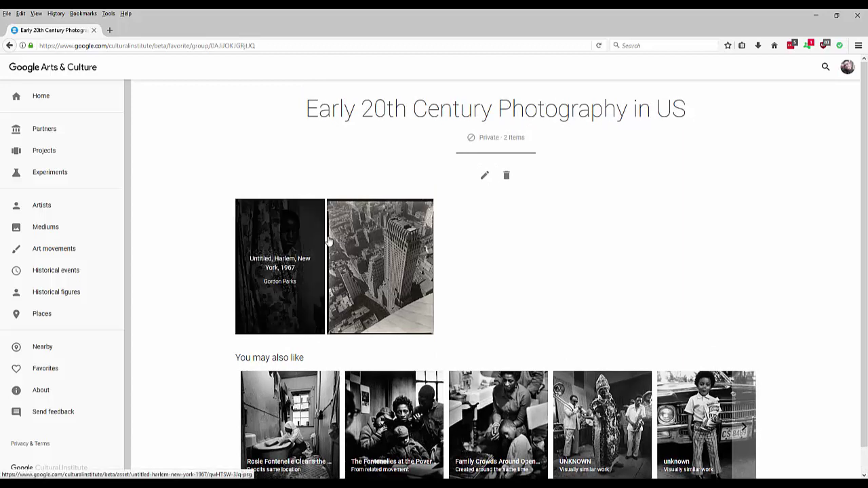
click(485, 178)
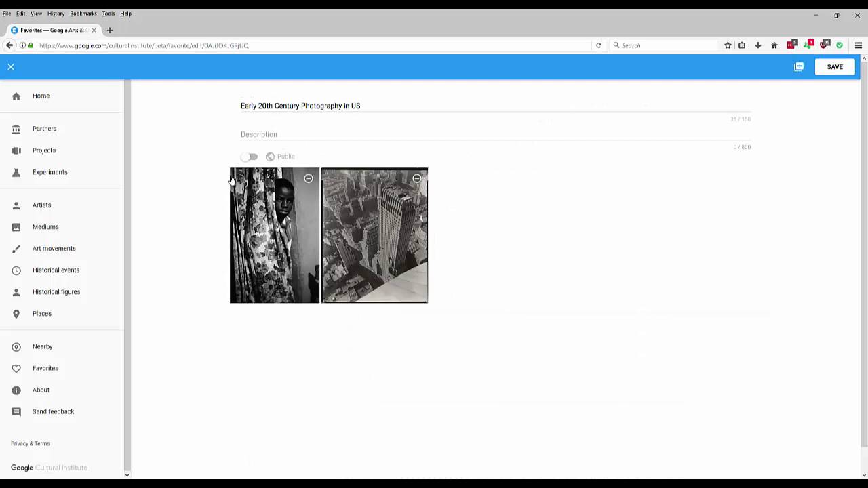
click(248, 157)
click(836, 68)
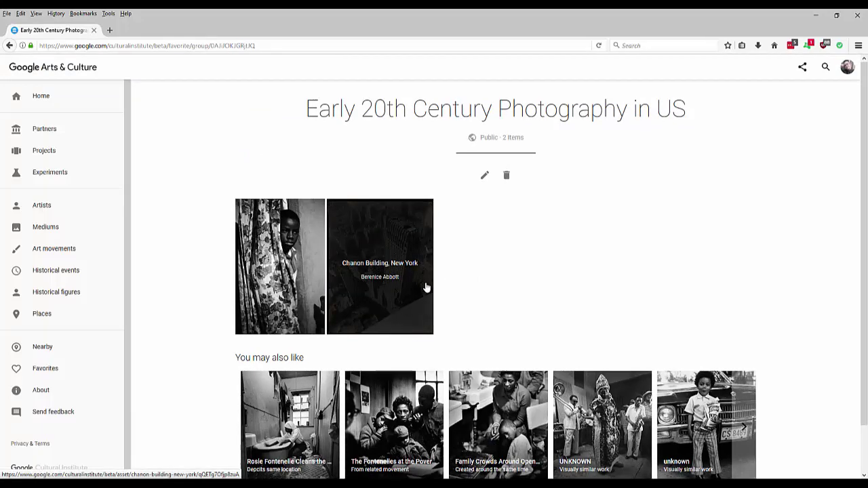
View the sharing options for the public collection and close them without sharing.
scroll(666, 226, down, 1)
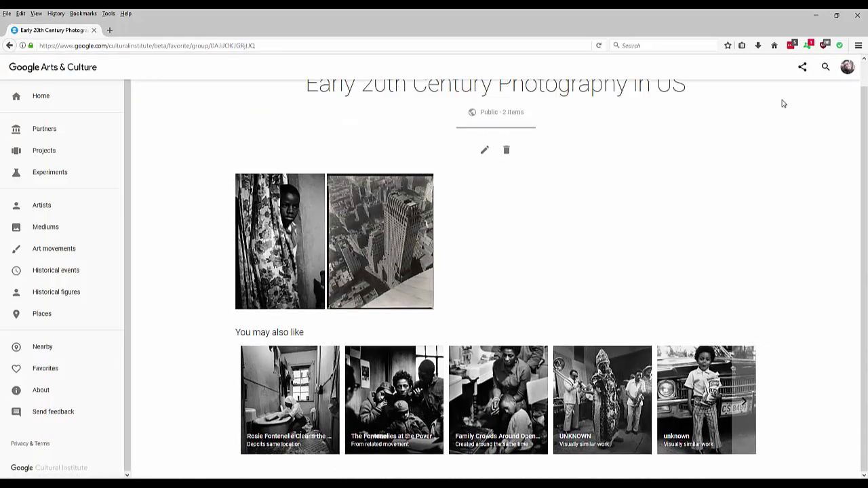
click(804, 68)
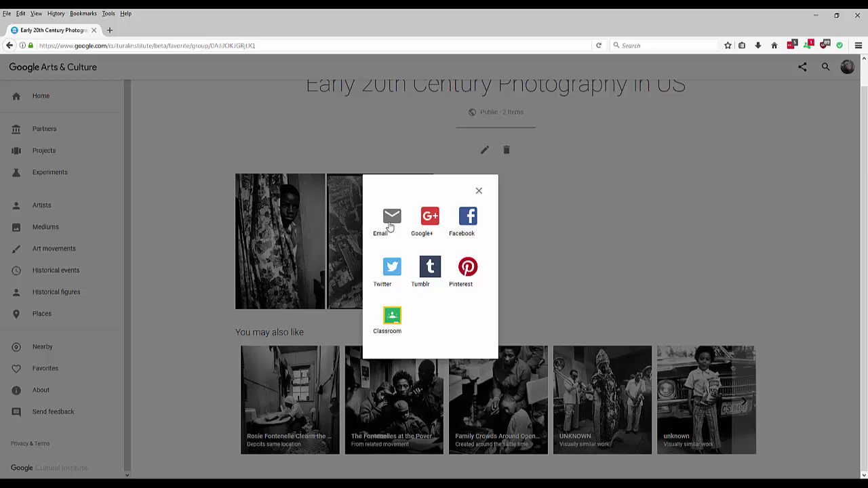
click(479, 192)
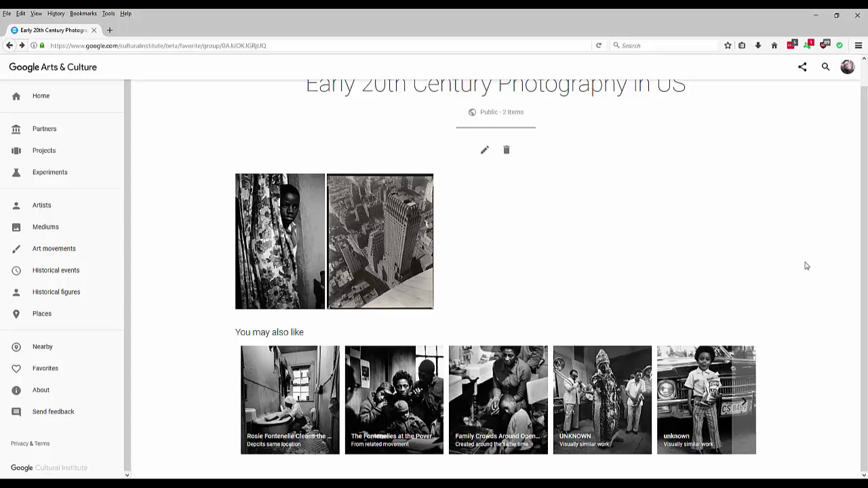
click(522, 474)
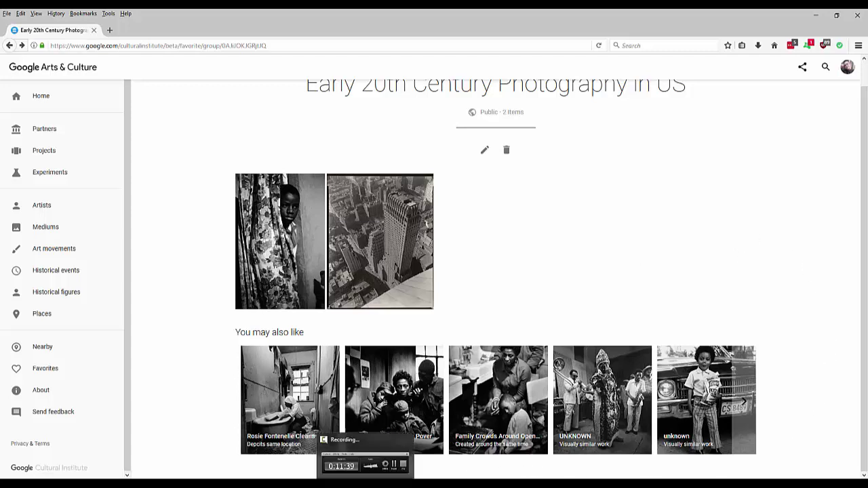